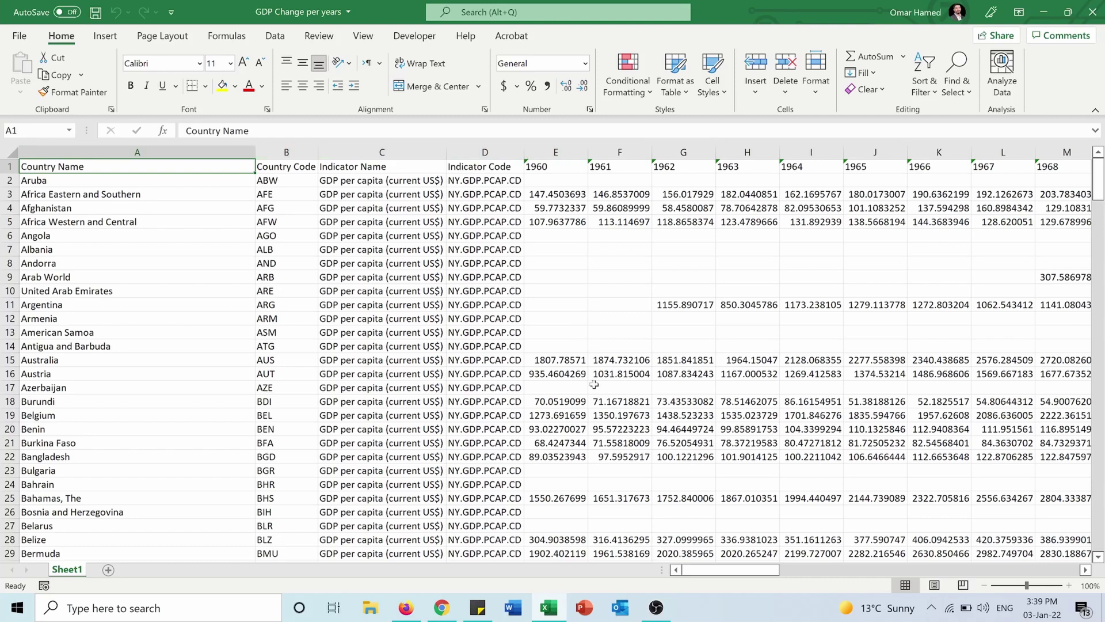
Select the Country Code (B) and Indicator Code (D) columns together and open the Format options
mouse_move(712, 575)
mouse_down()
mouse_move(788, 574)
mouse_move(713, 575)
mouse_up()
click(287, 152)
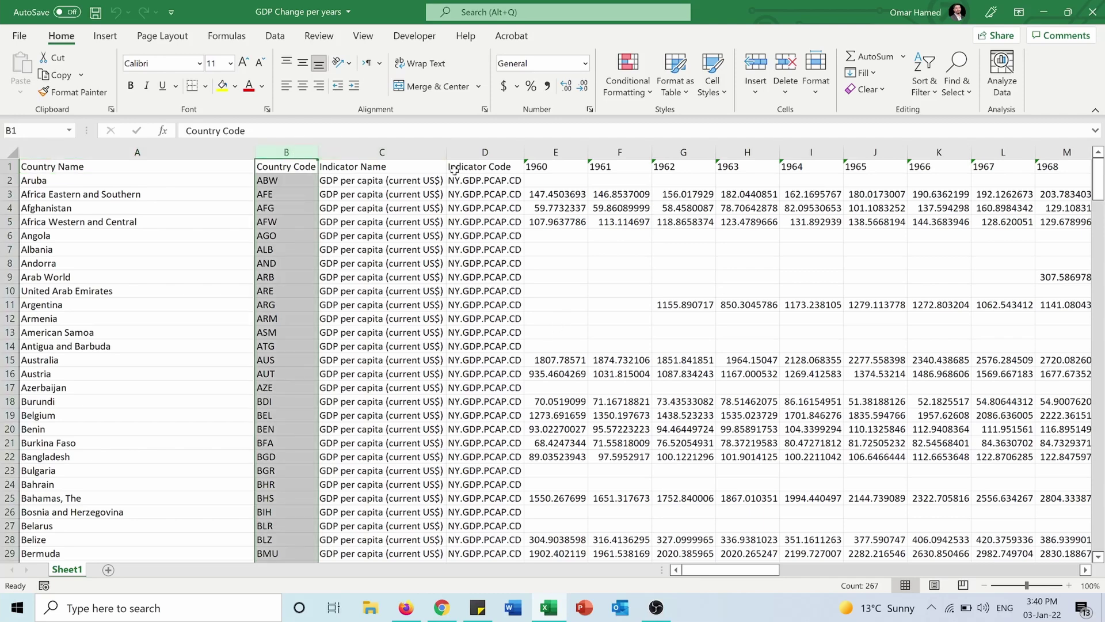
click(463, 151)
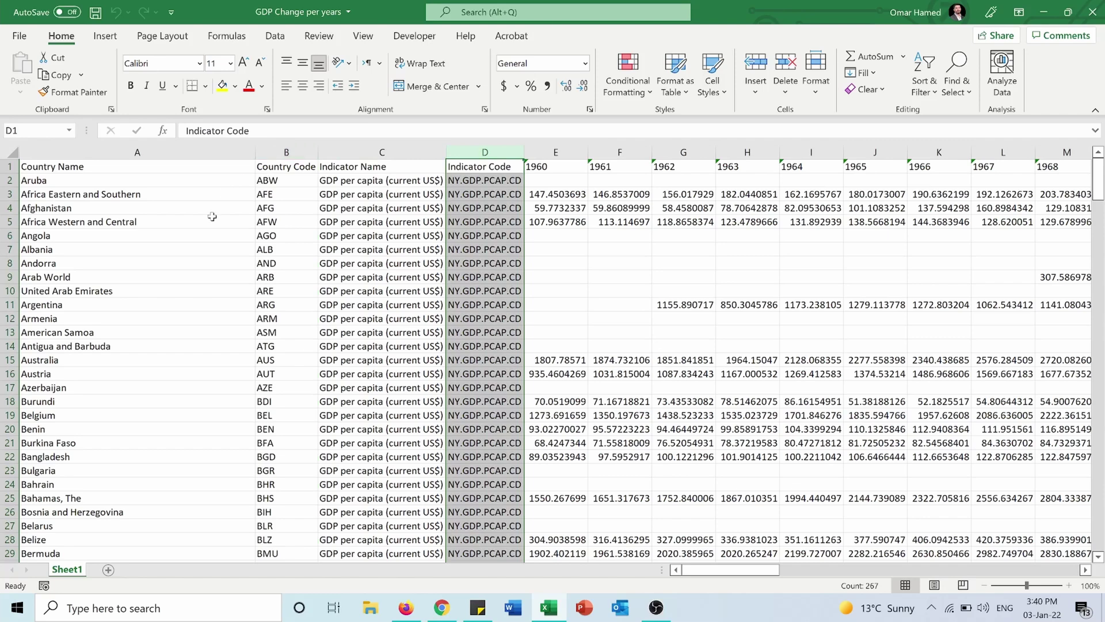
click(350, 238)
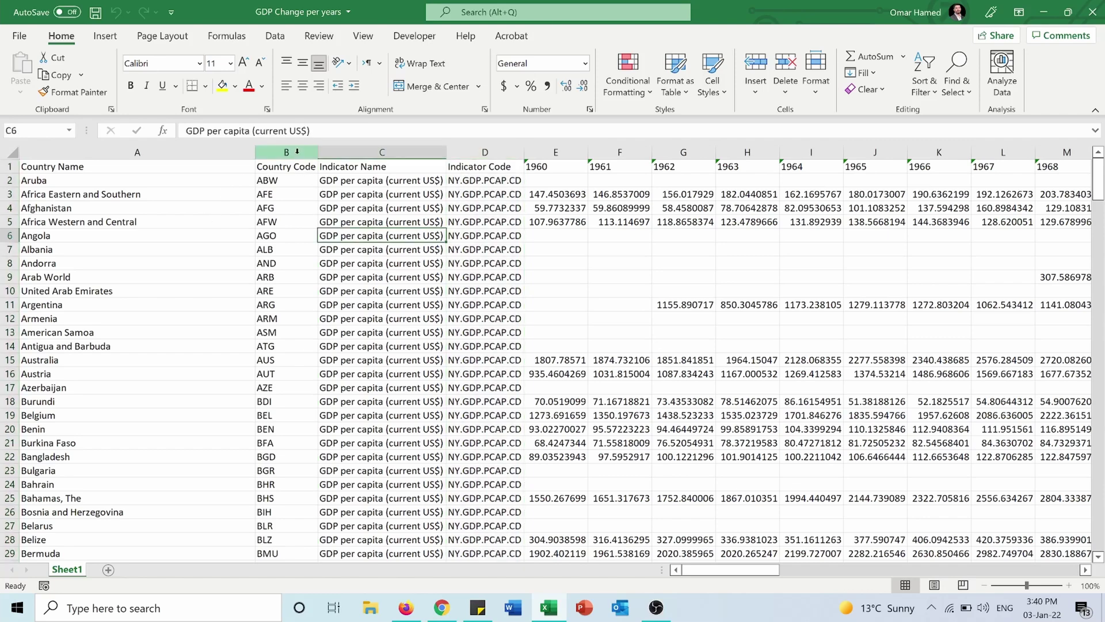
drag(297, 151, 362, 160)
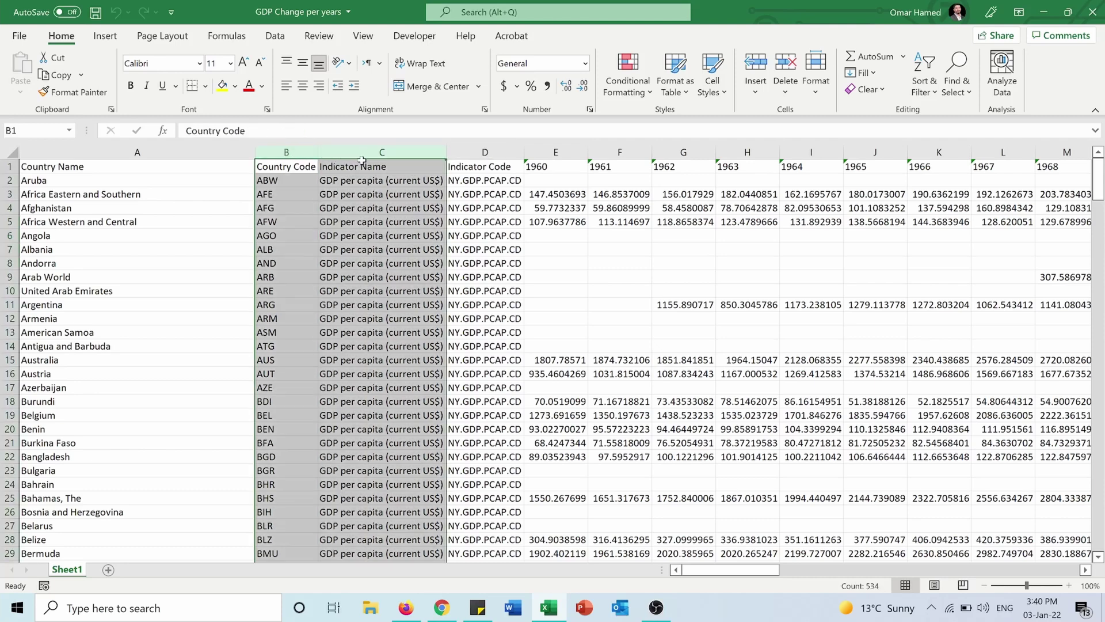
click(292, 148)
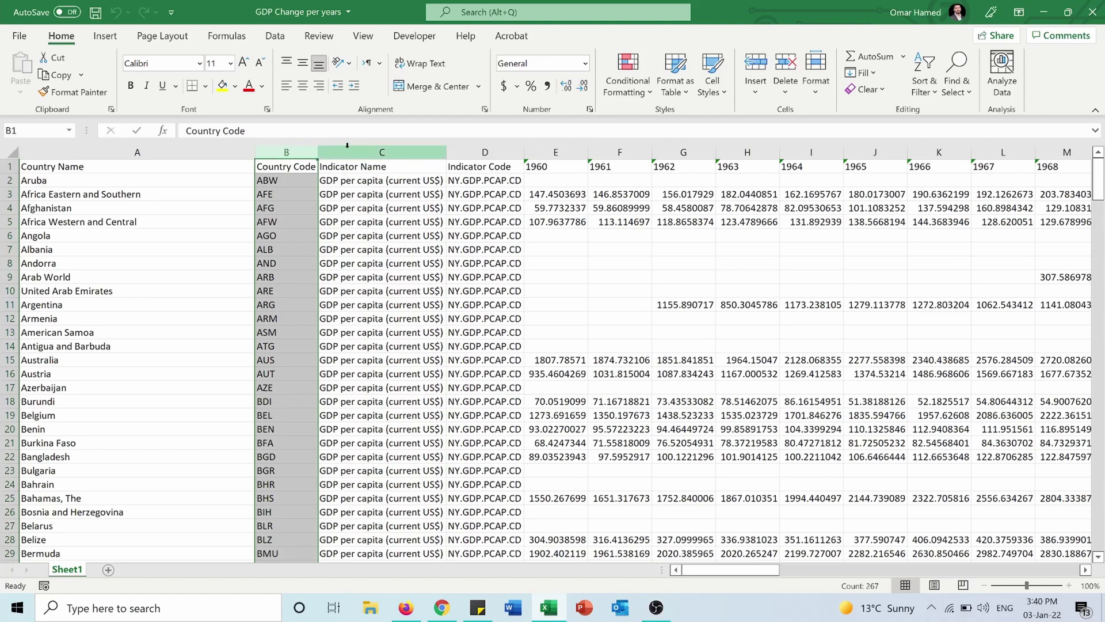
ctrl+click(470, 148)
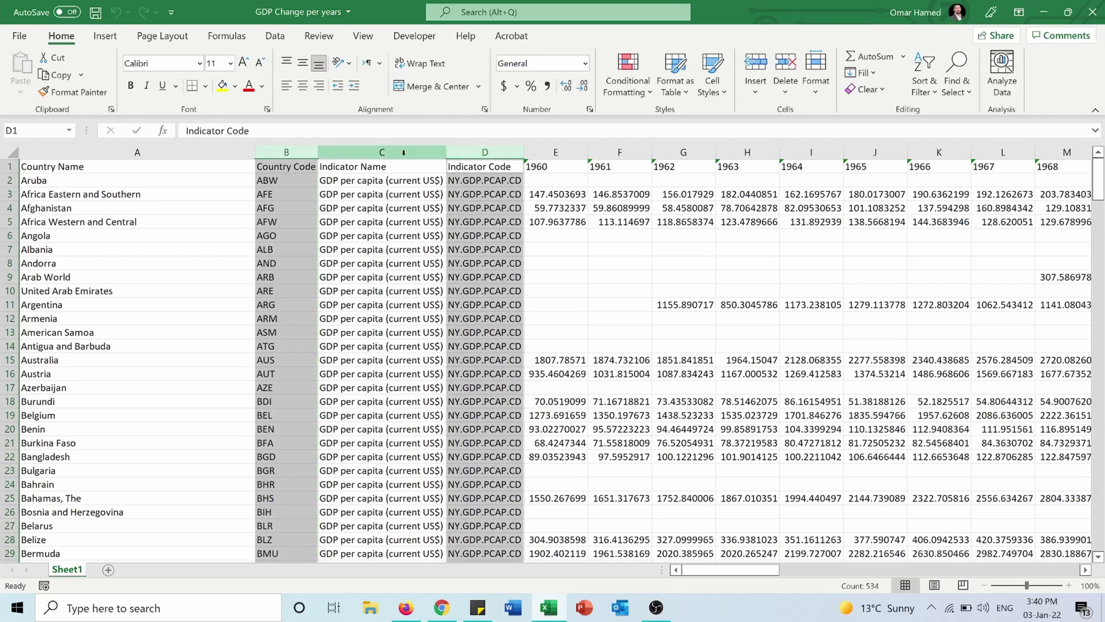
click(817, 94)
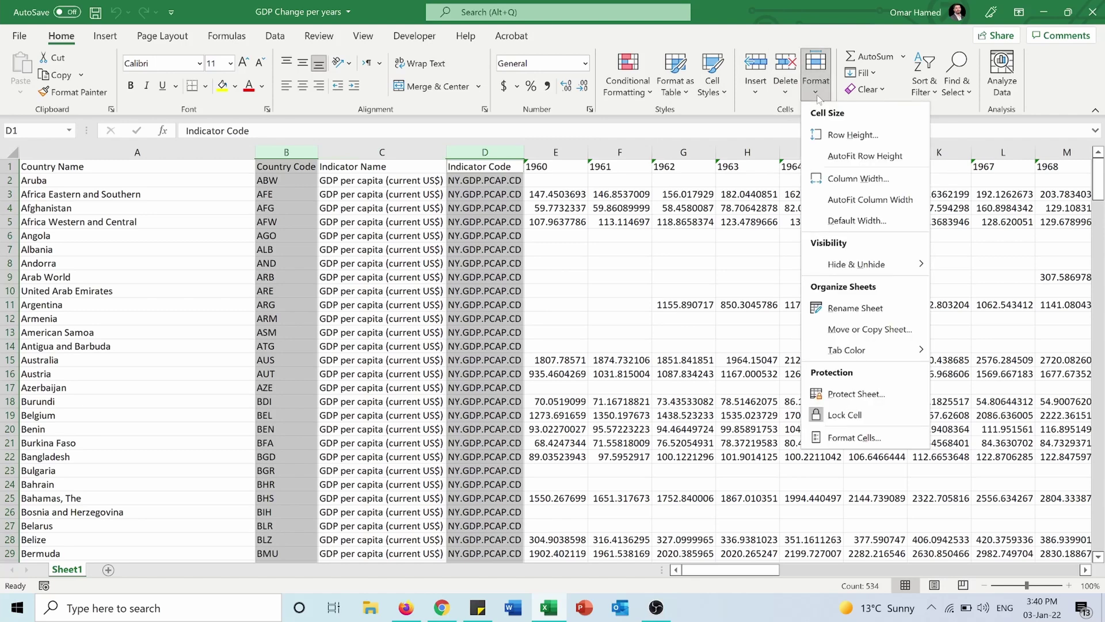
Hide columns B and D, then select the Aruba cell A2
mouse_move(864, 266)
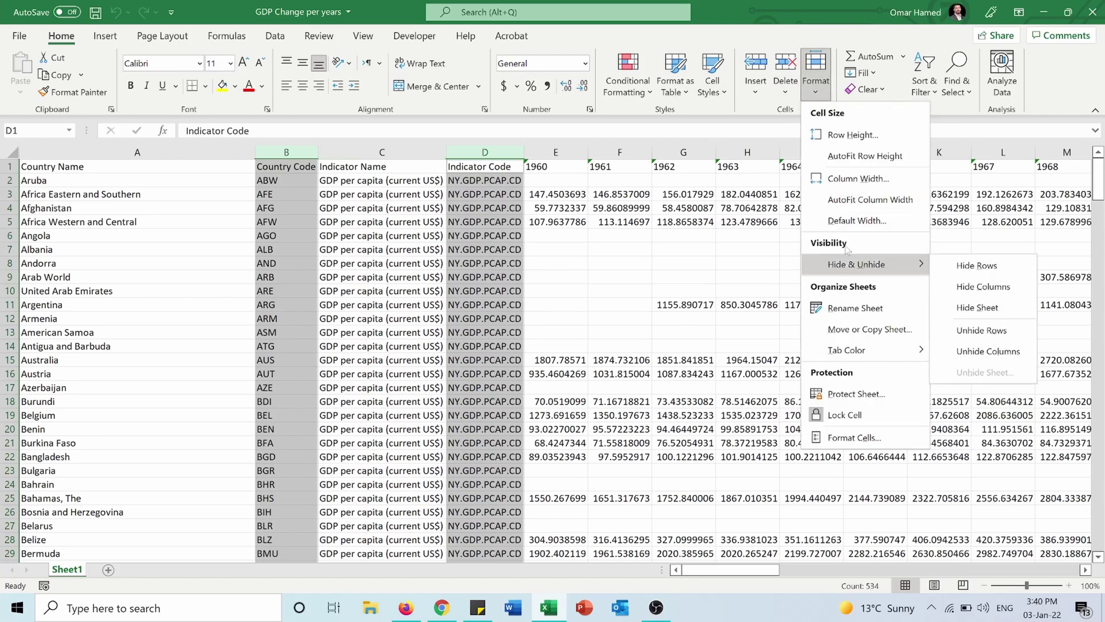
click(966, 293)
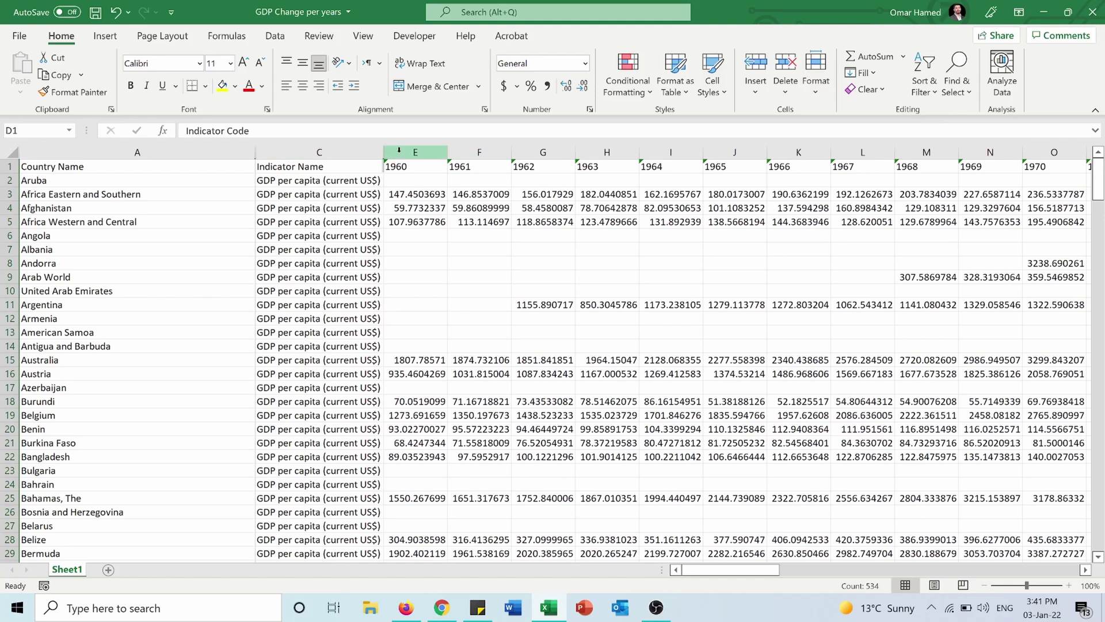
click(234, 176)
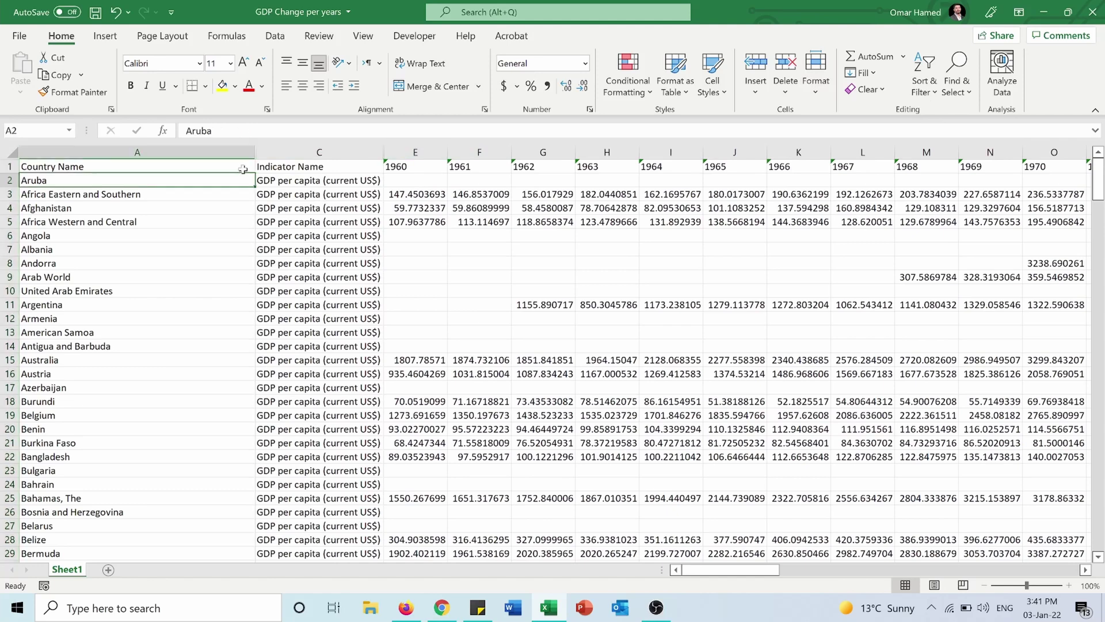
Select rows 3, 5 and 9 (two Africa regions and Arab World) and open Format options
drag(256, 153, 256, 153)
click(48, 319)
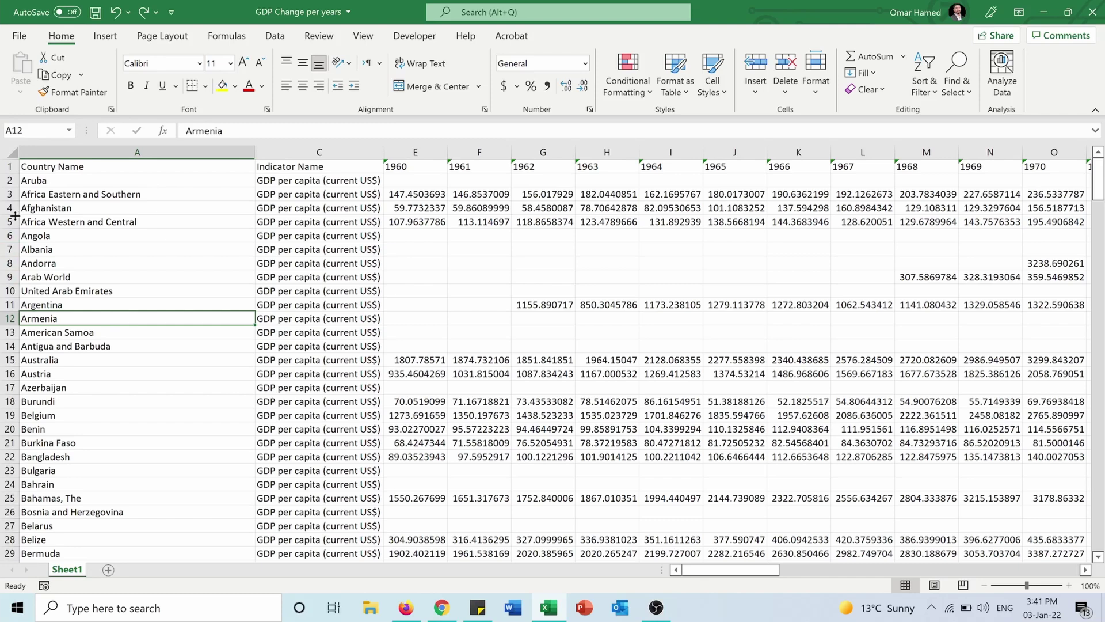
click(9, 194)
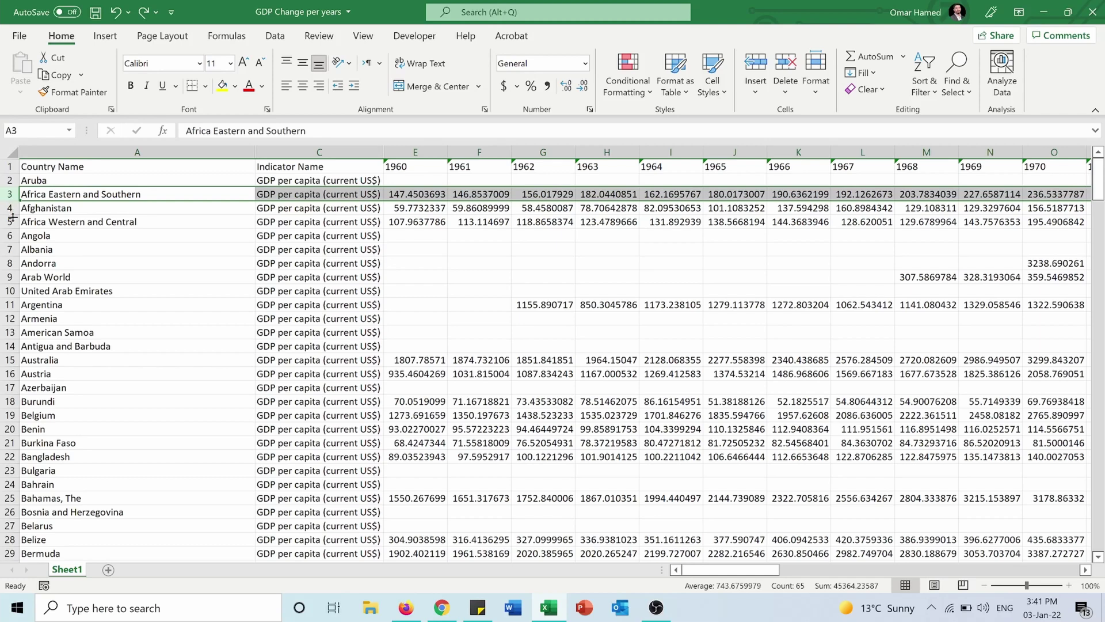
ctrl+click(9, 222)
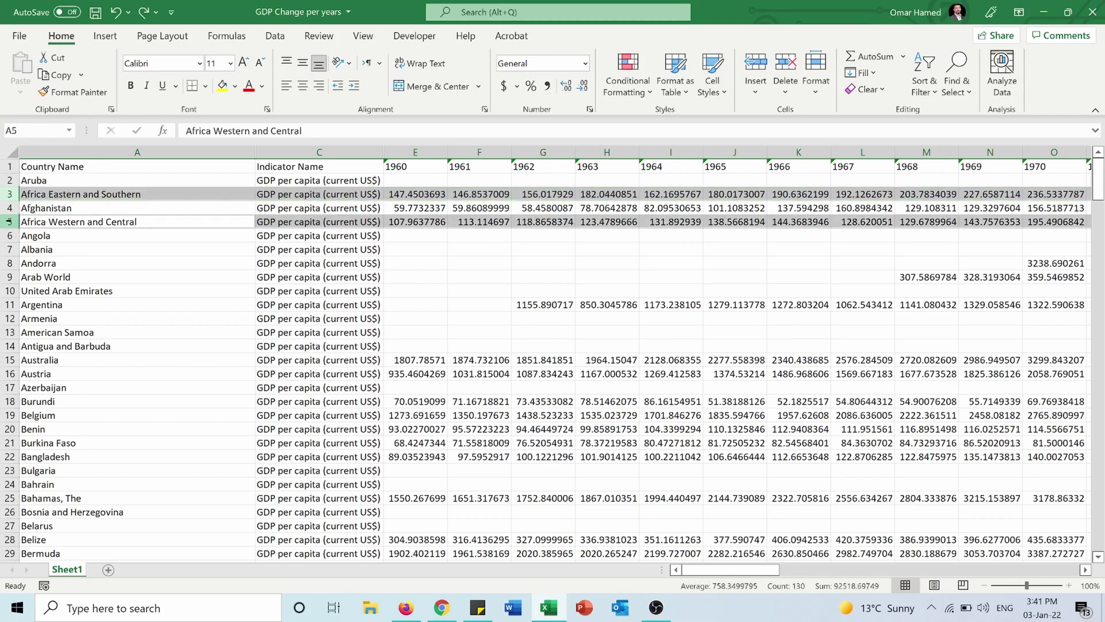
ctrl+click(9, 277)
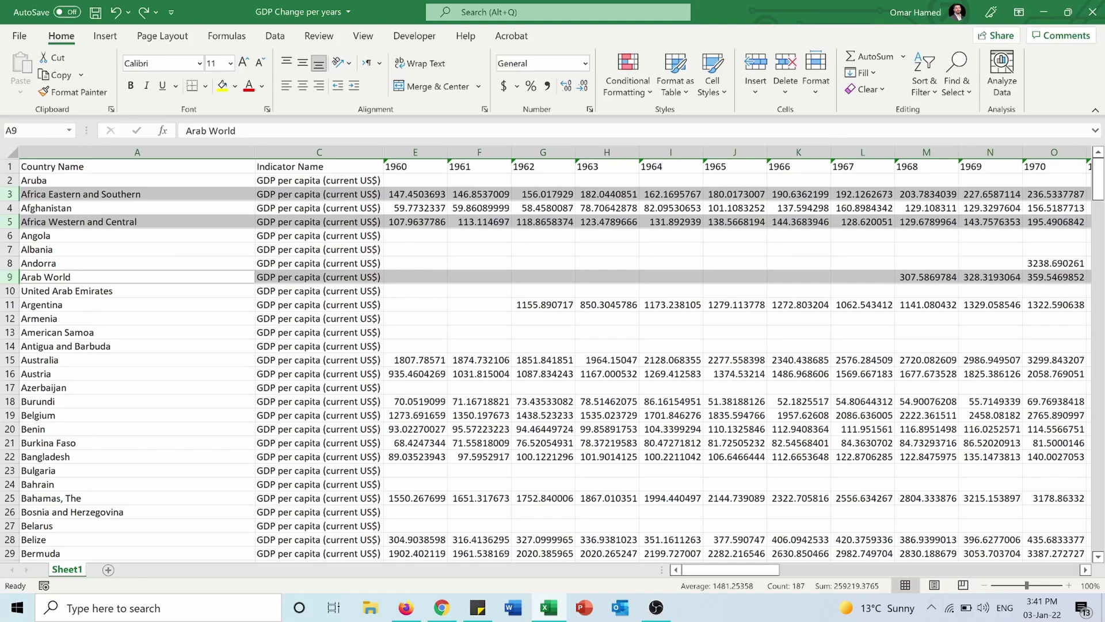
click(815, 74)
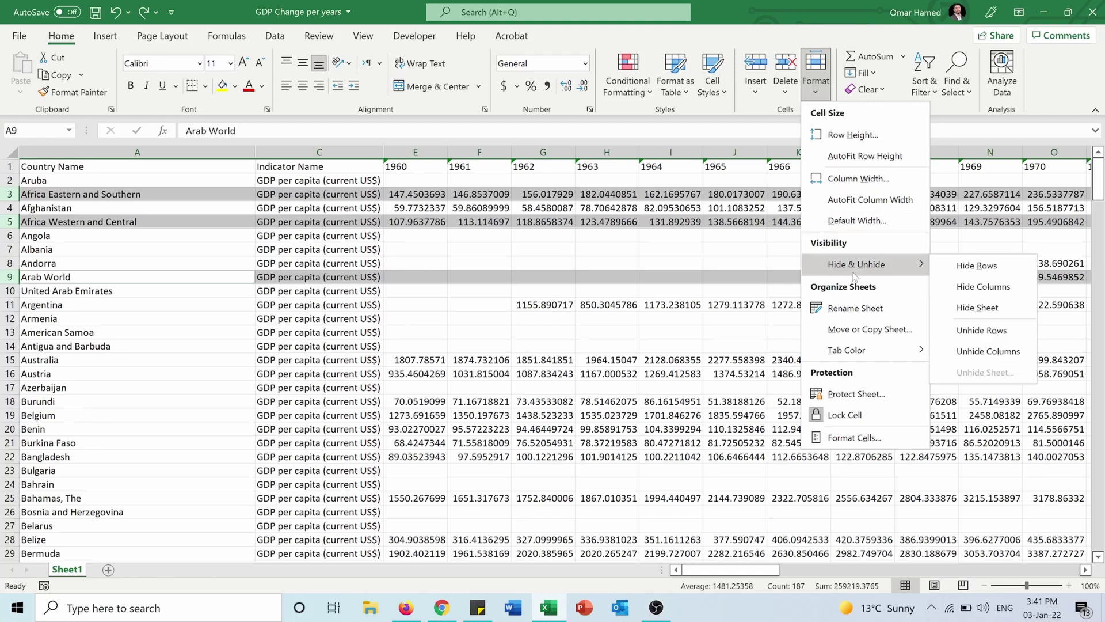
Hide rows 3, 5 and 9, then select A13 and columns A through C
click(968, 267)
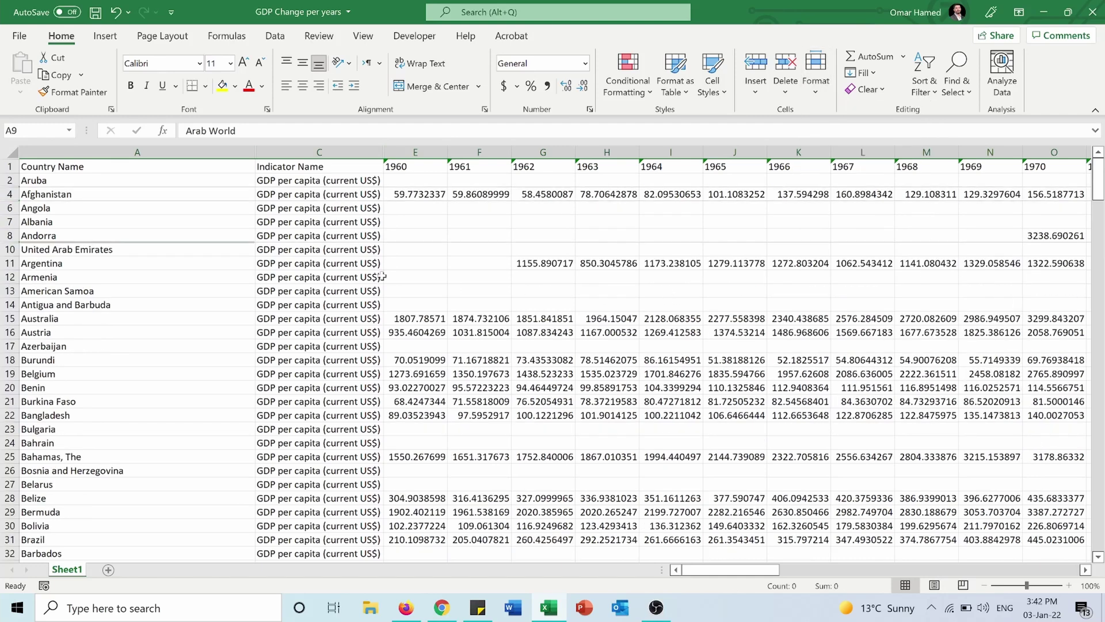
click(70, 292)
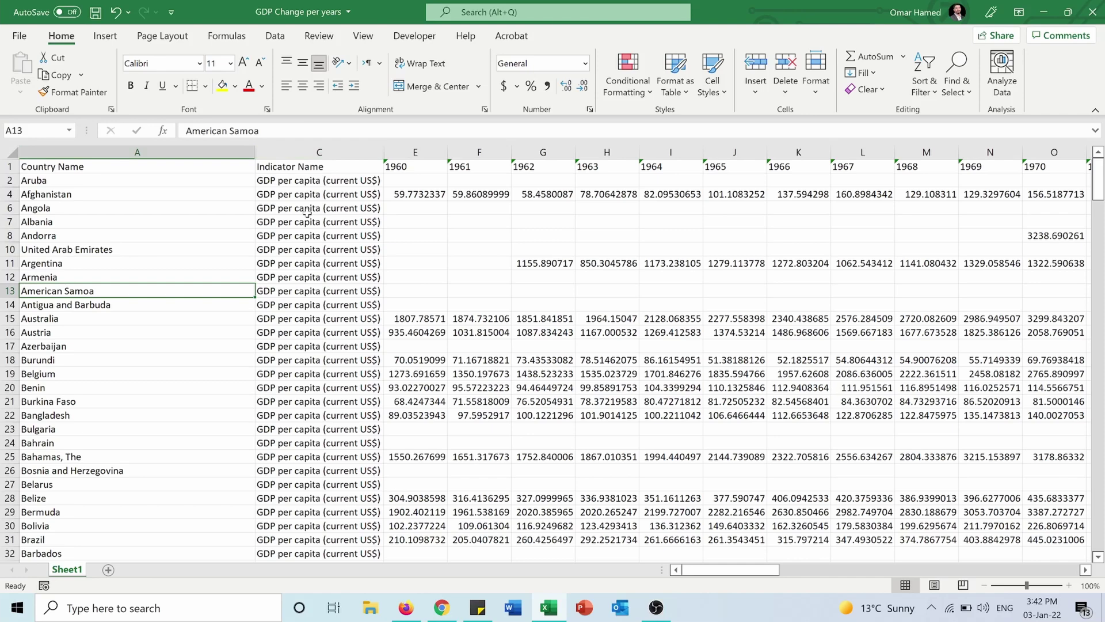
drag(212, 154, 294, 155)
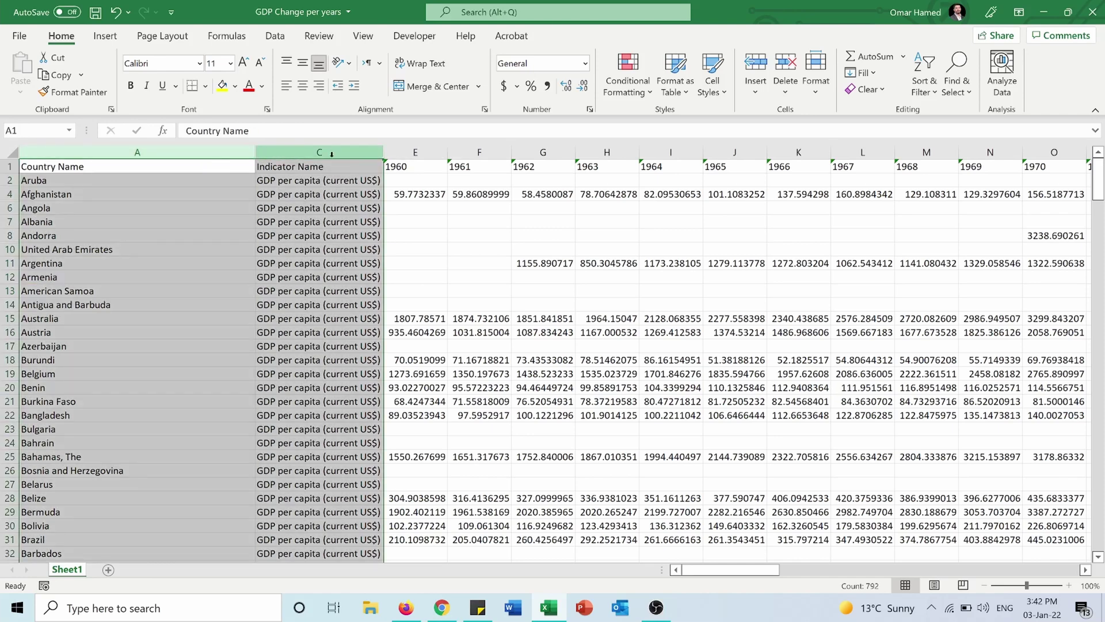
click(822, 90)
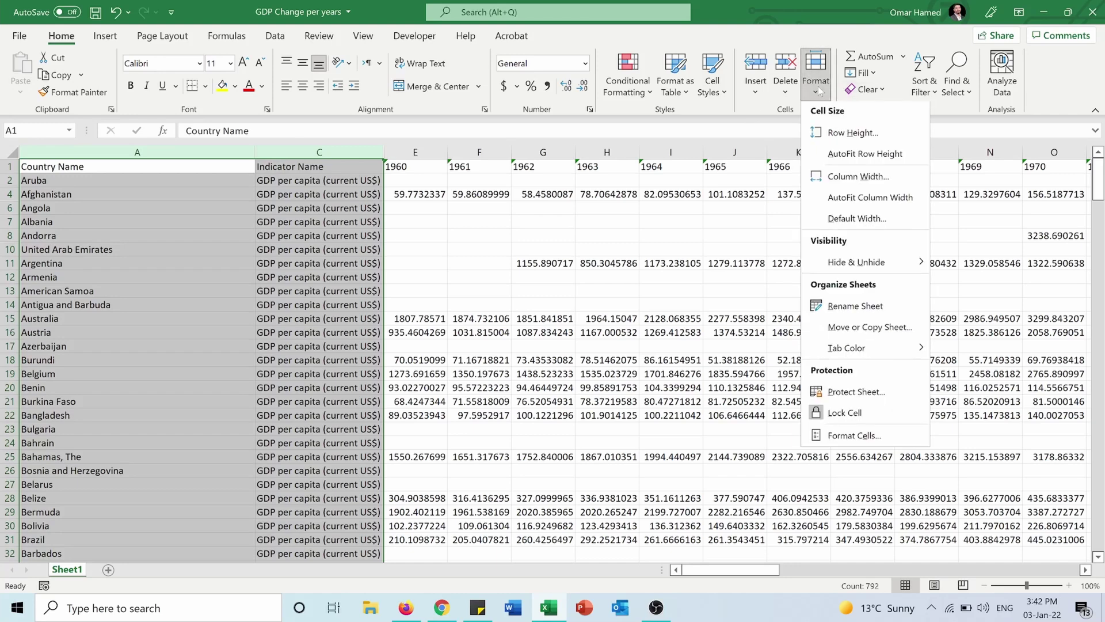
mouse_move(857, 268)
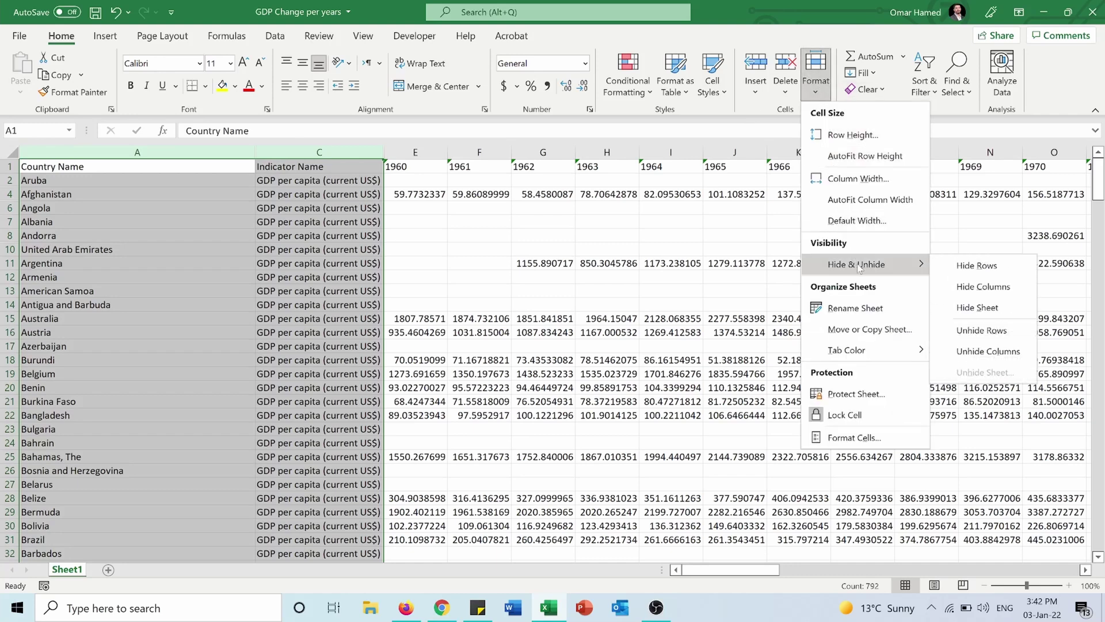
click(969, 351)
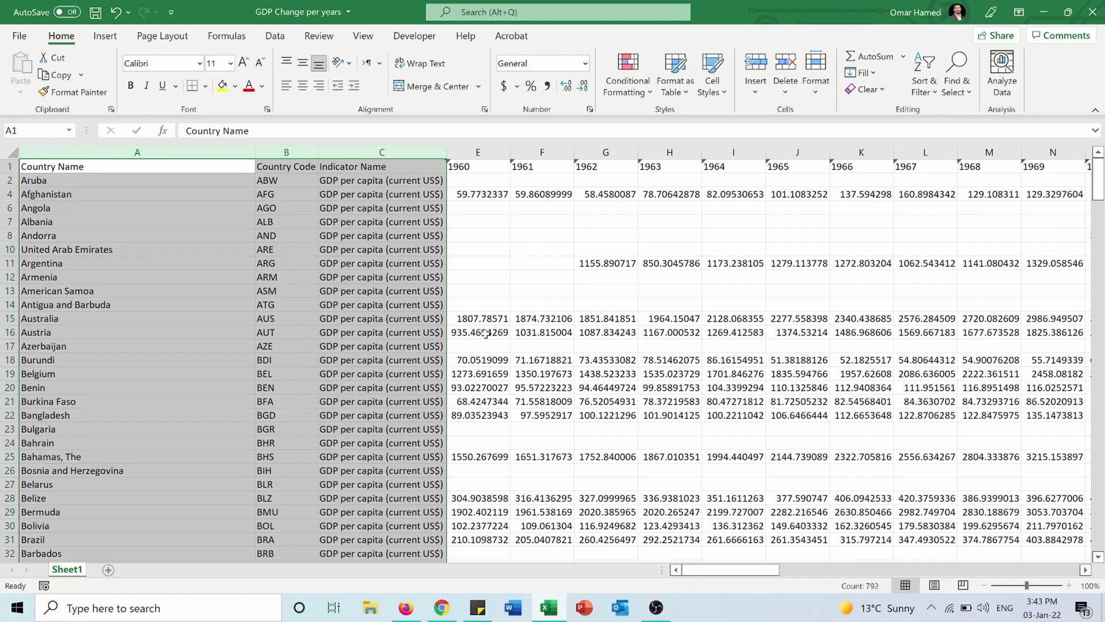
key(ctrl+z)
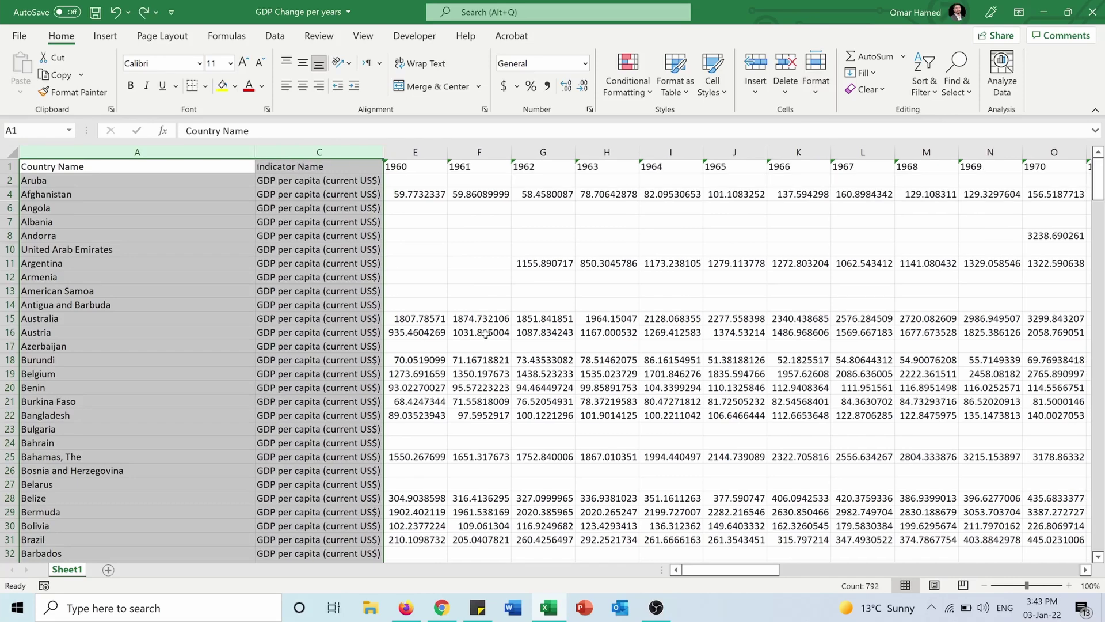
click(467, 233)
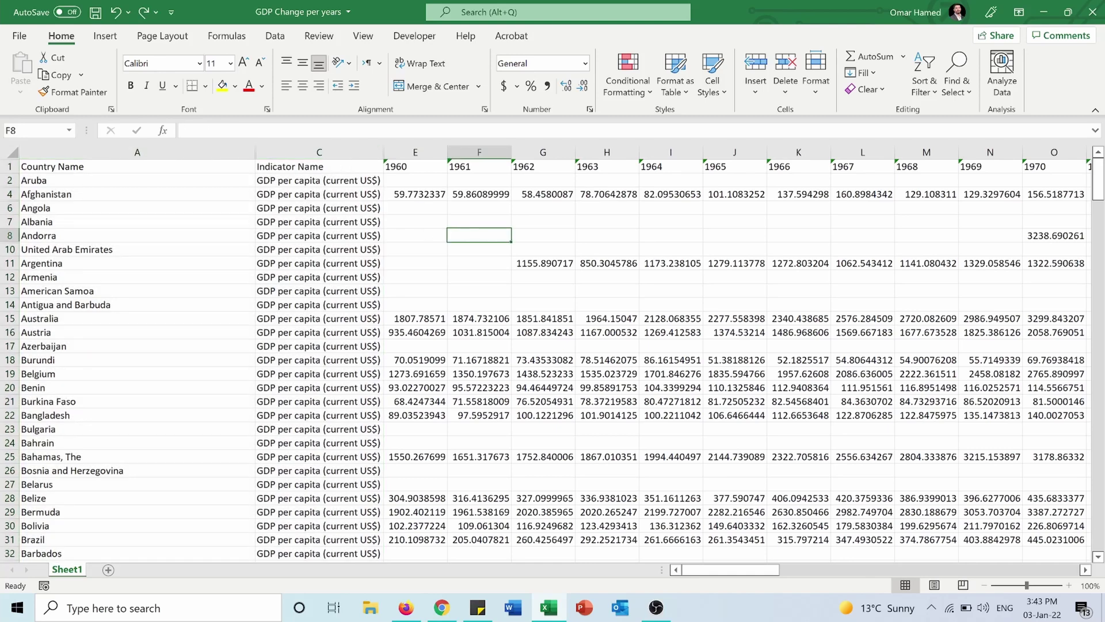
double_click(255, 152)
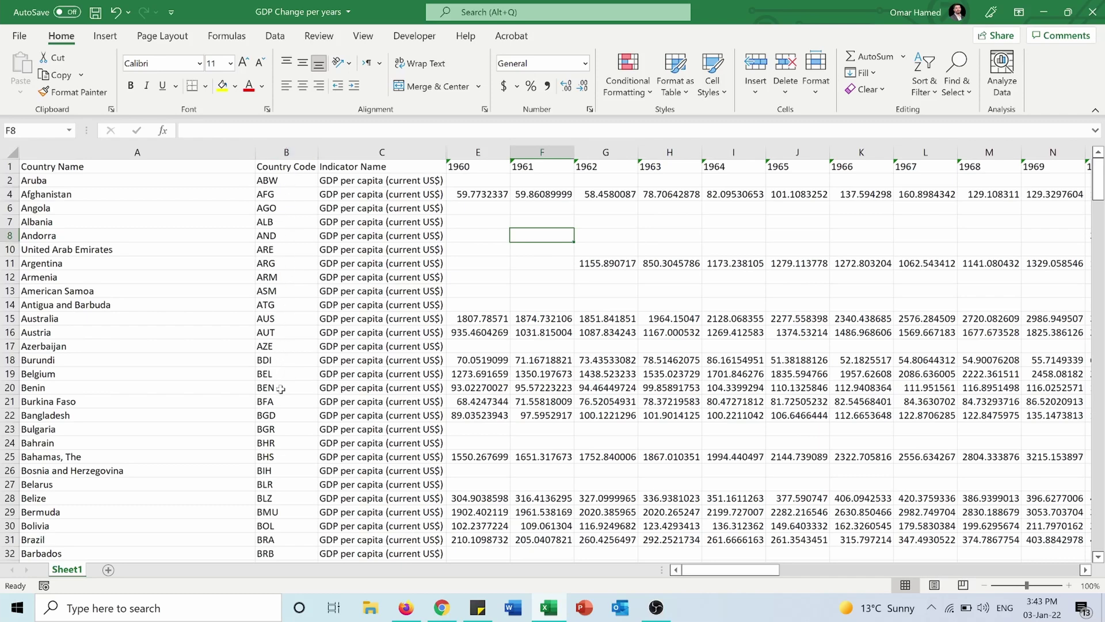
key(ctrl+z)
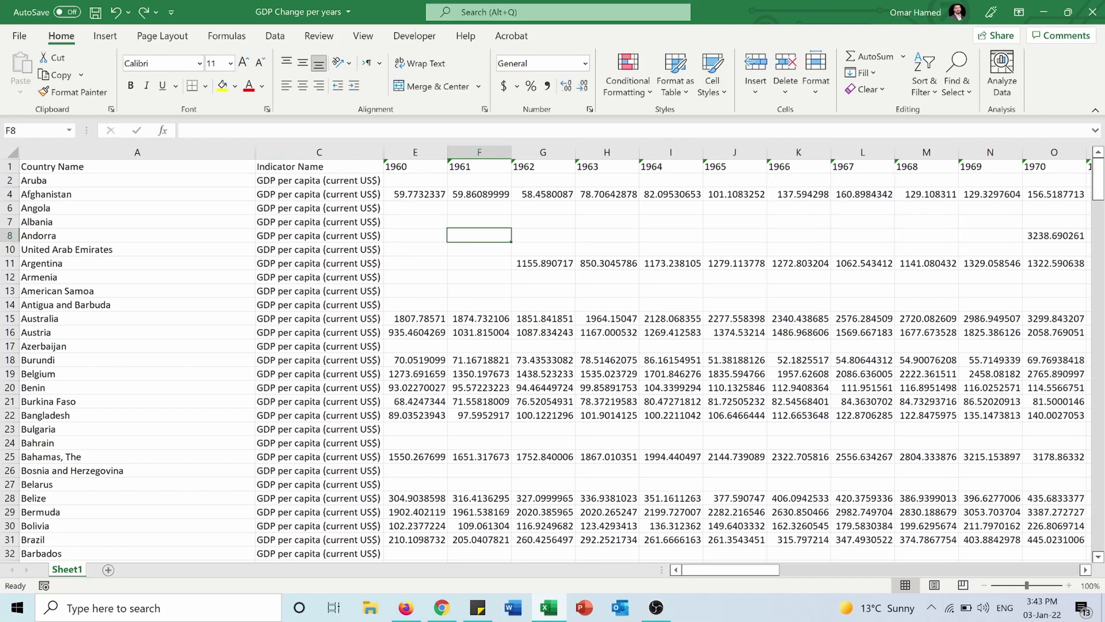
right_click(256, 156)
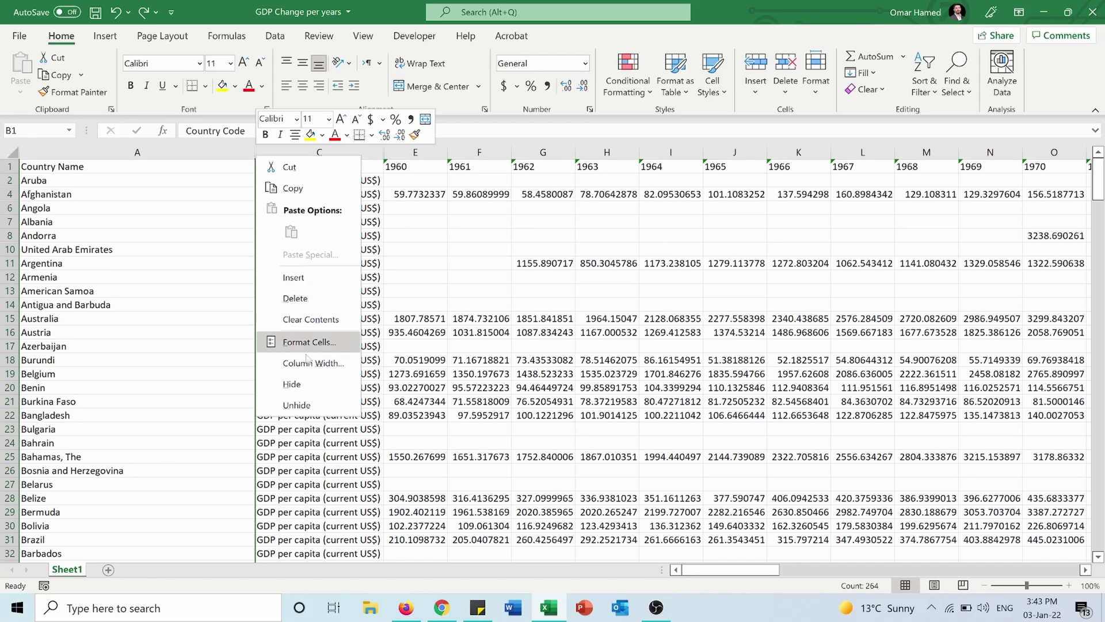
click(297, 403)
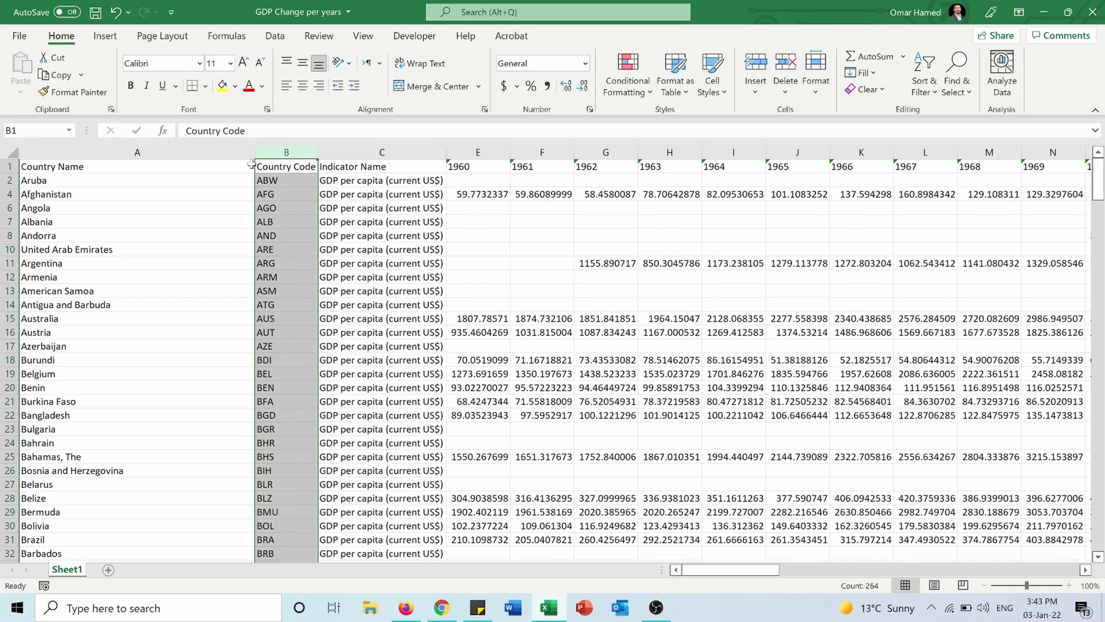
key(ctrl+z)
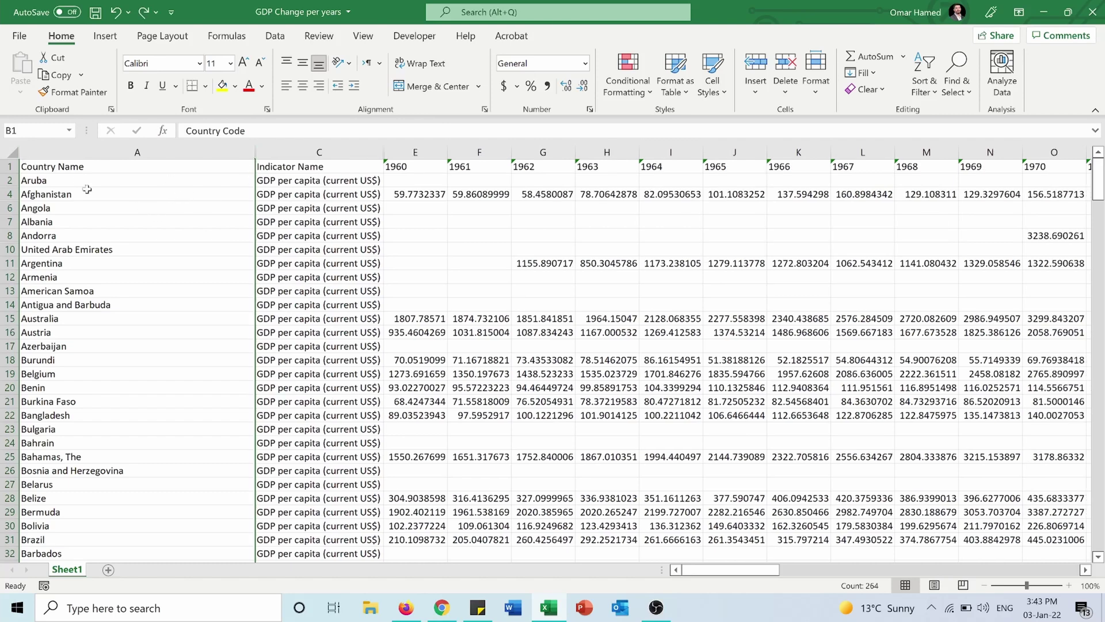
Select the whole sheet and unhide all hidden columns, restoring Country Code and Indicator Code
click(13, 152)
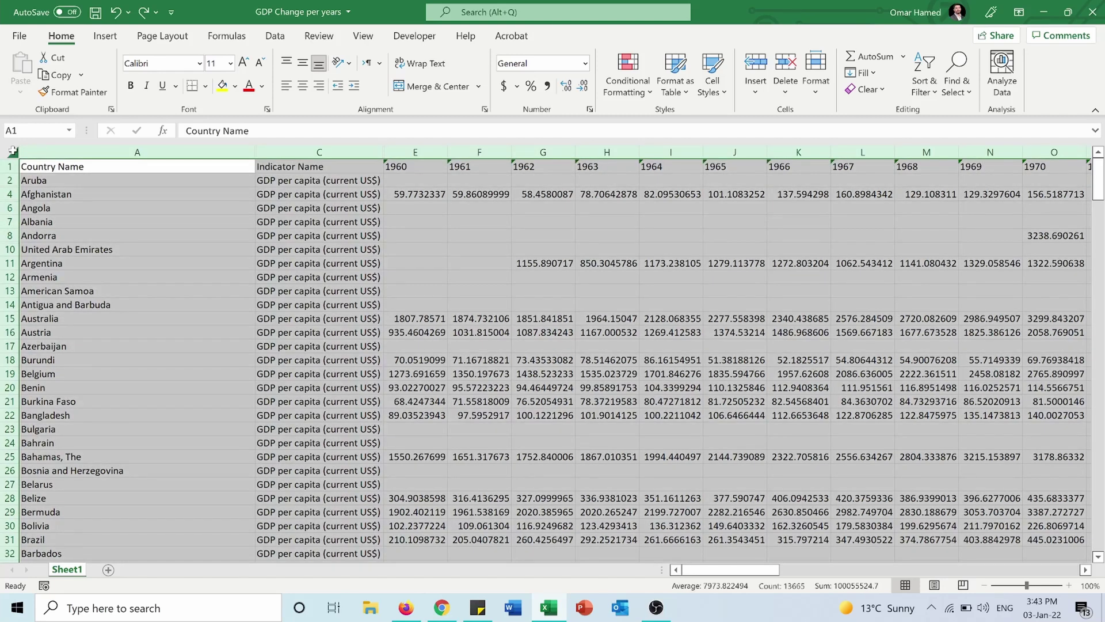
click(100, 207)
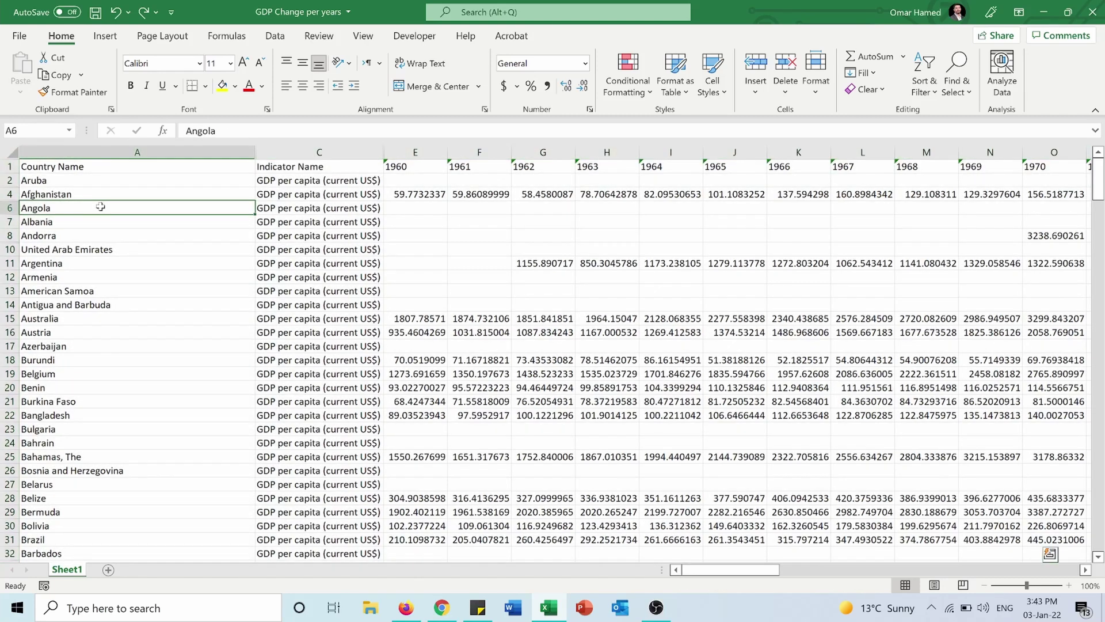
key(ctrl+shift+Right)
key(ctrl+a)
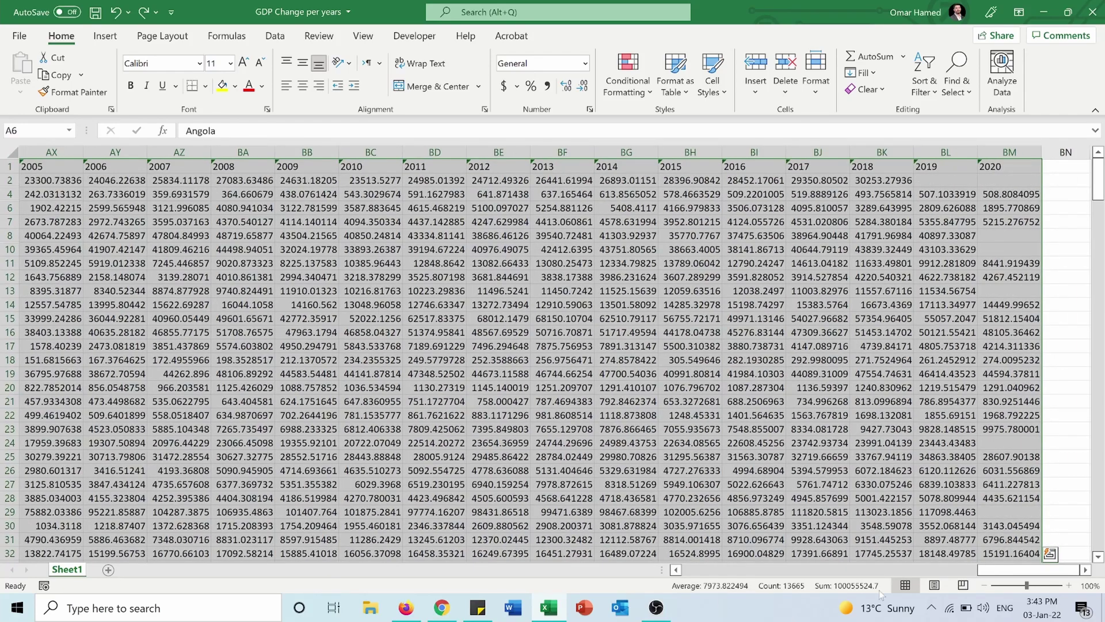
drag(1008, 579, 699, 561)
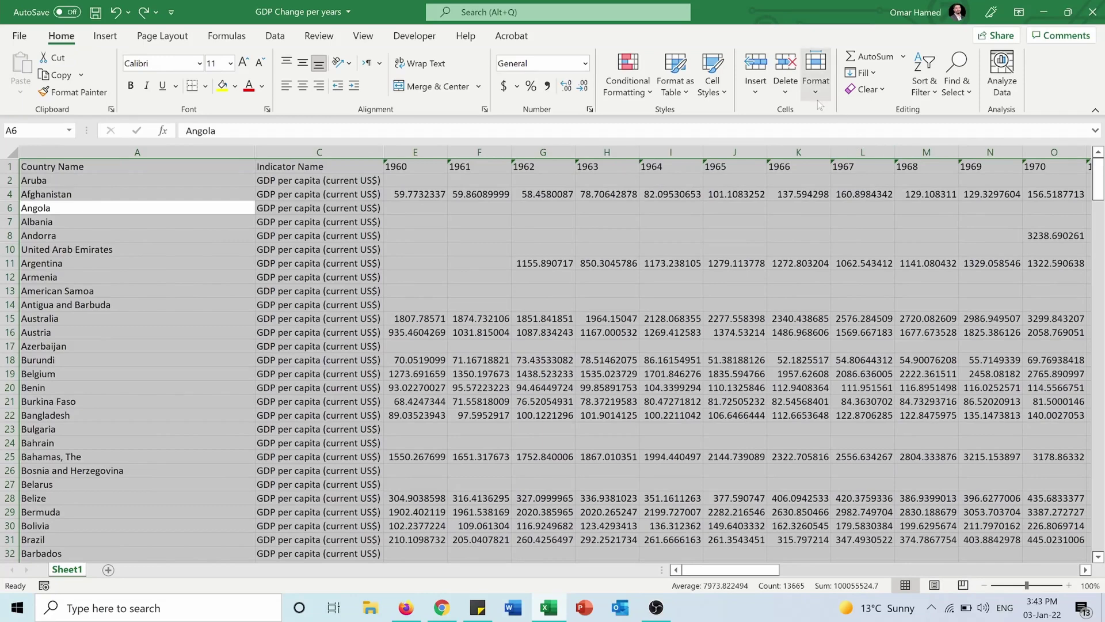
click(816, 72)
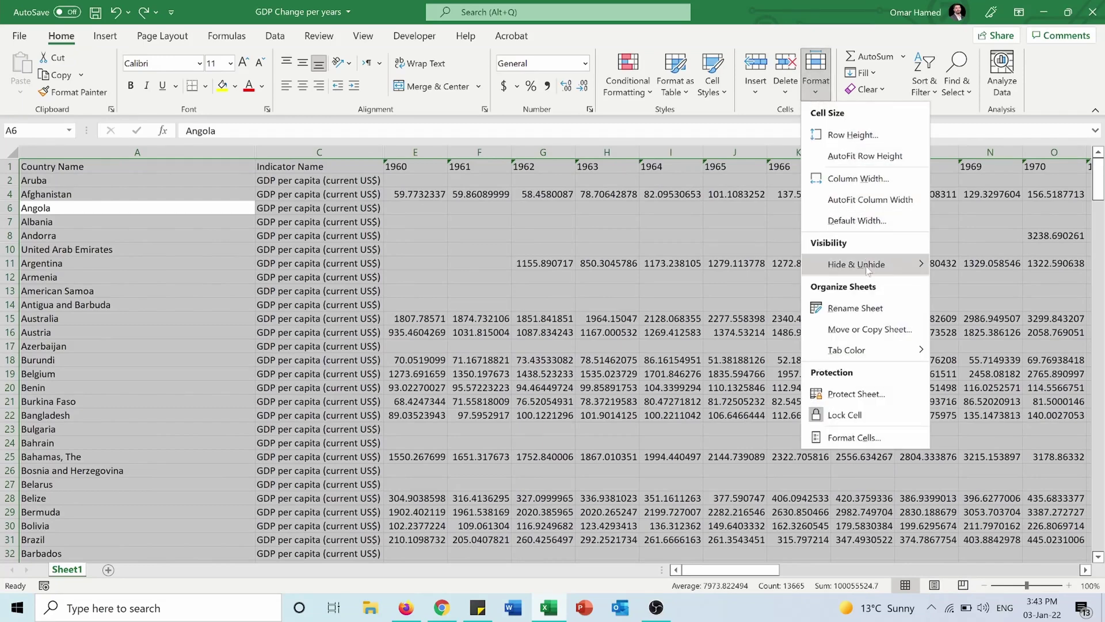
mouse_move(866, 267)
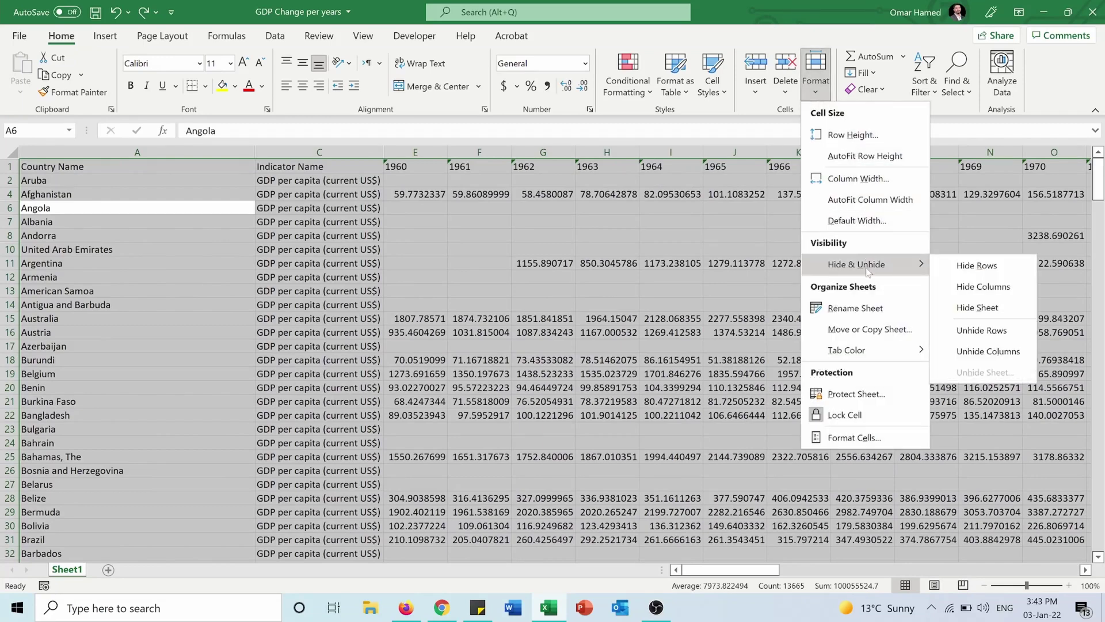
click(975, 351)
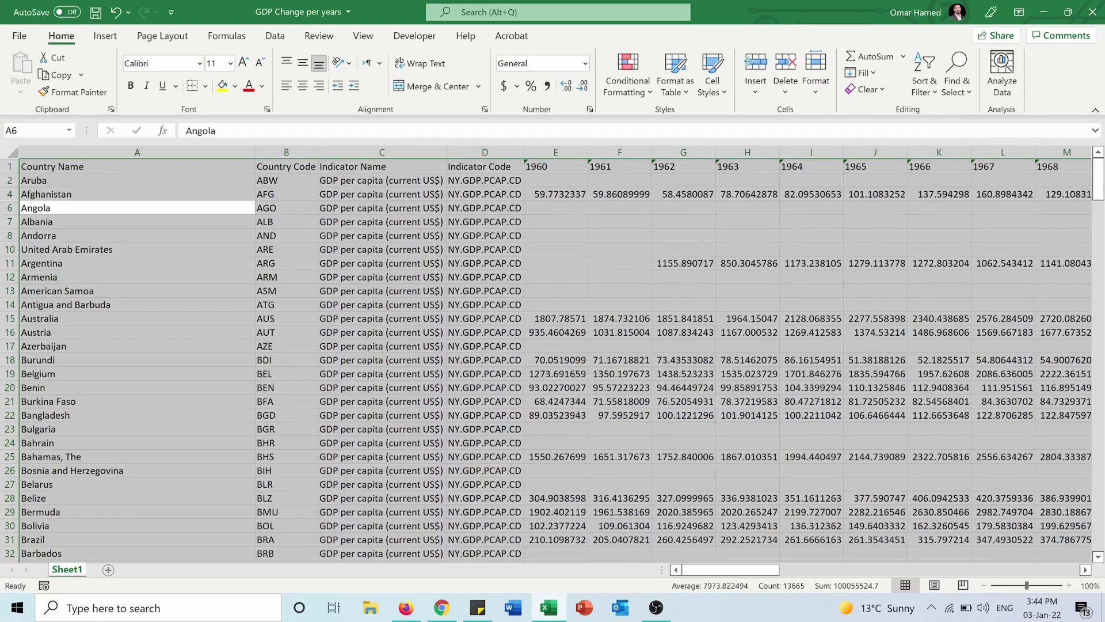
Unhide rows 3, 5 and 9, then select cell B16
click(816, 72)
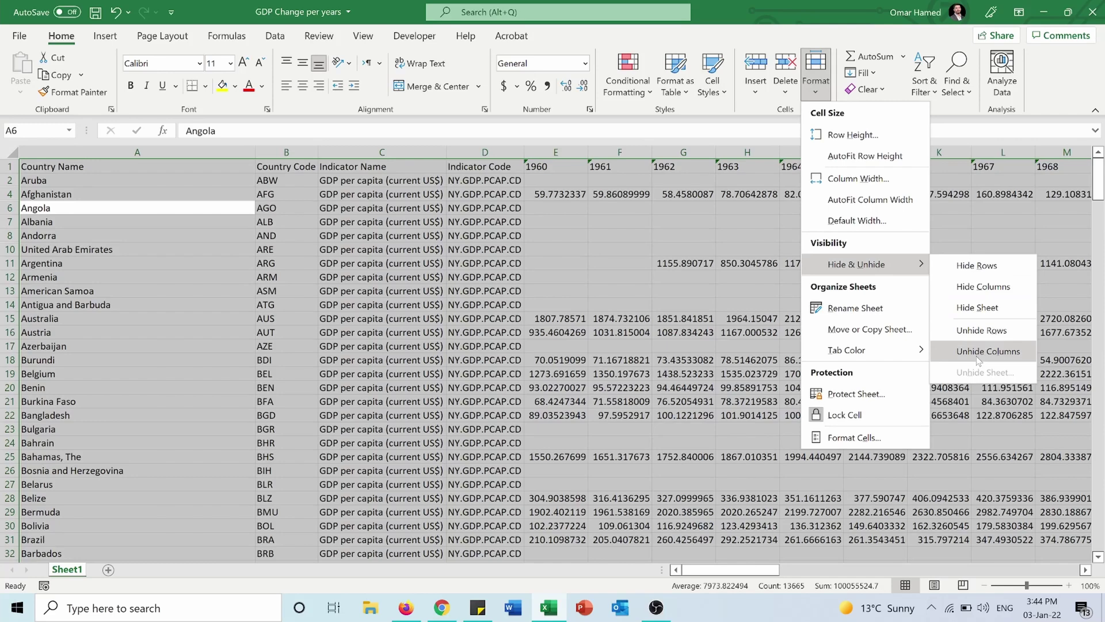
click(981, 331)
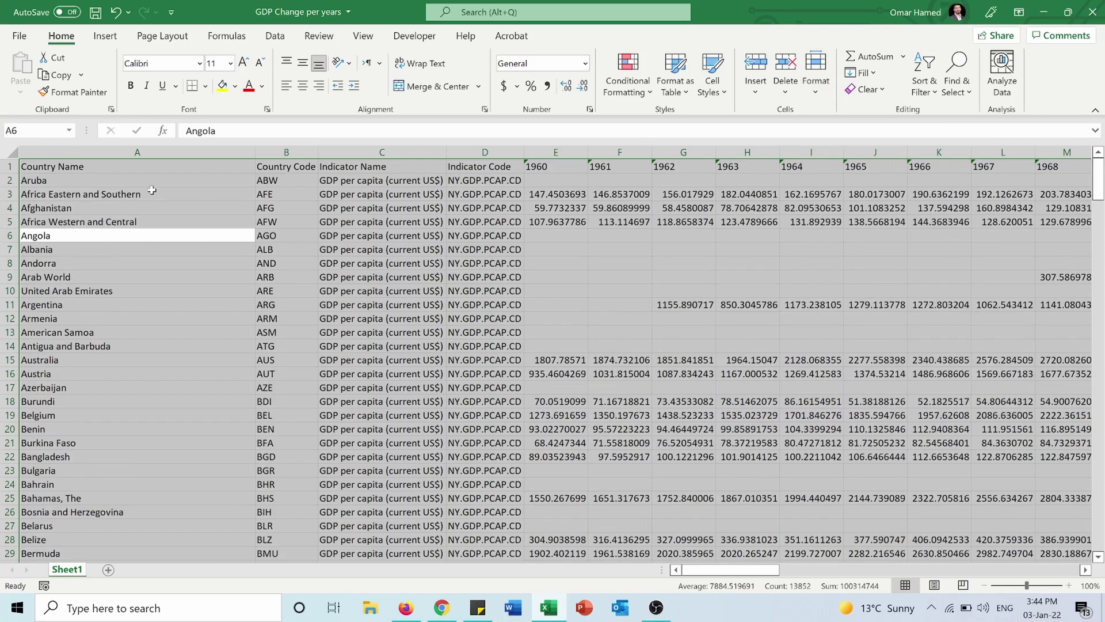
click(298, 377)
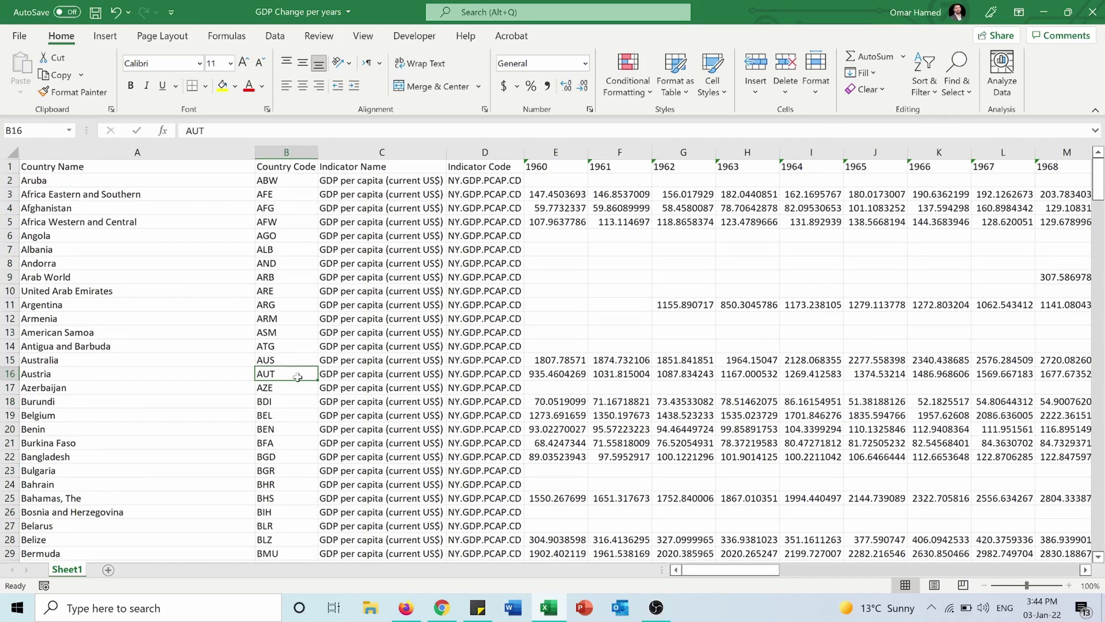